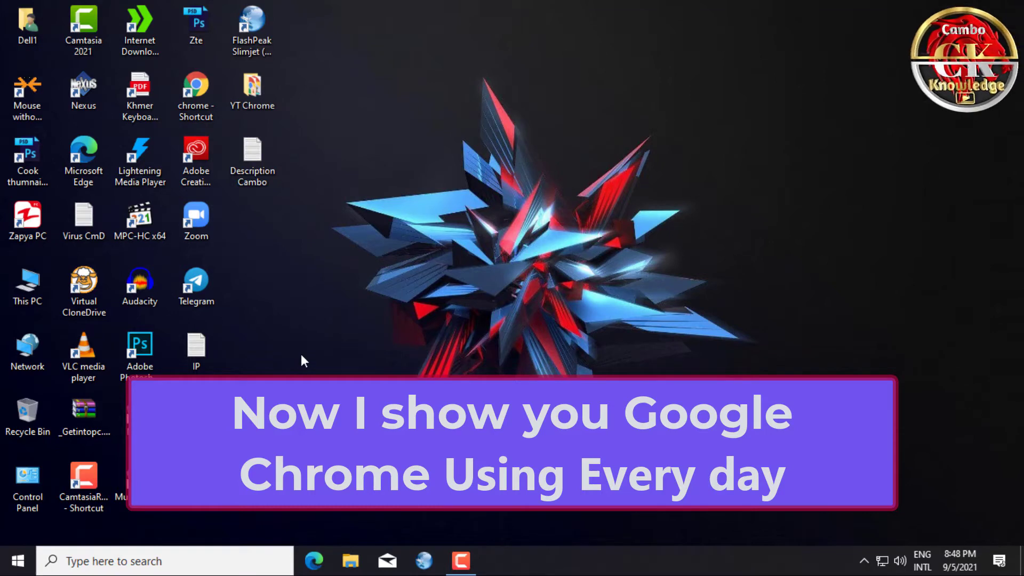
Step: Launch Chrome with the Covid profile and confirm version 93.0.4577.63 is up to date on the About page
right_click(195, 96)
left_click(219, 107)
left_click(488, 224)
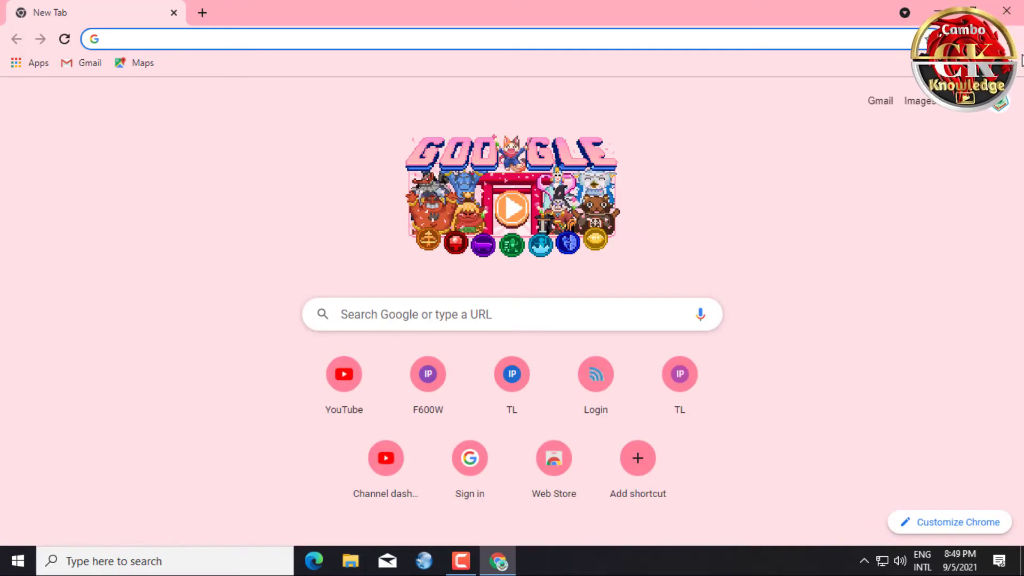
left_click(1012, 39)
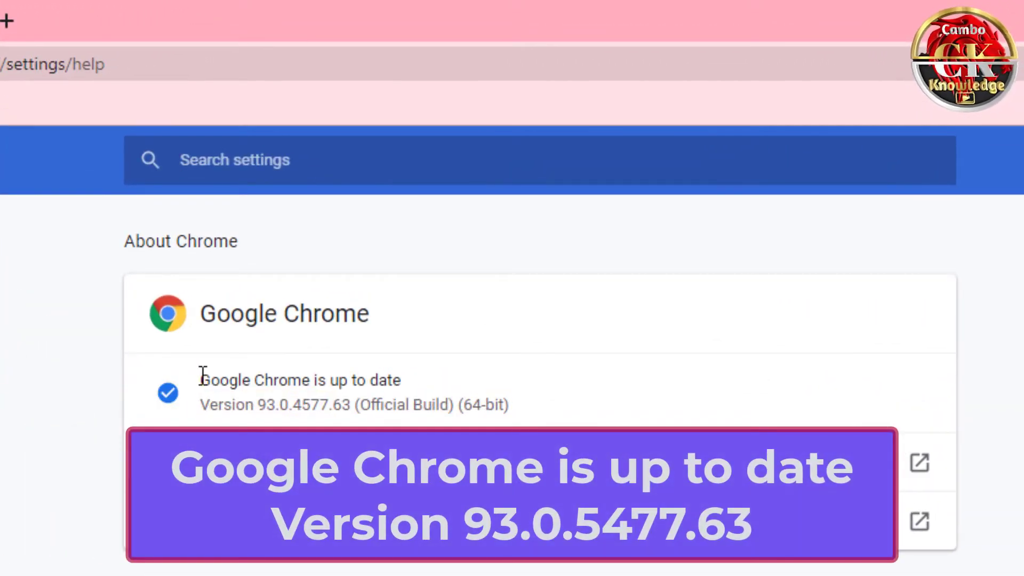
left_click_drag(202, 375, 509, 411)
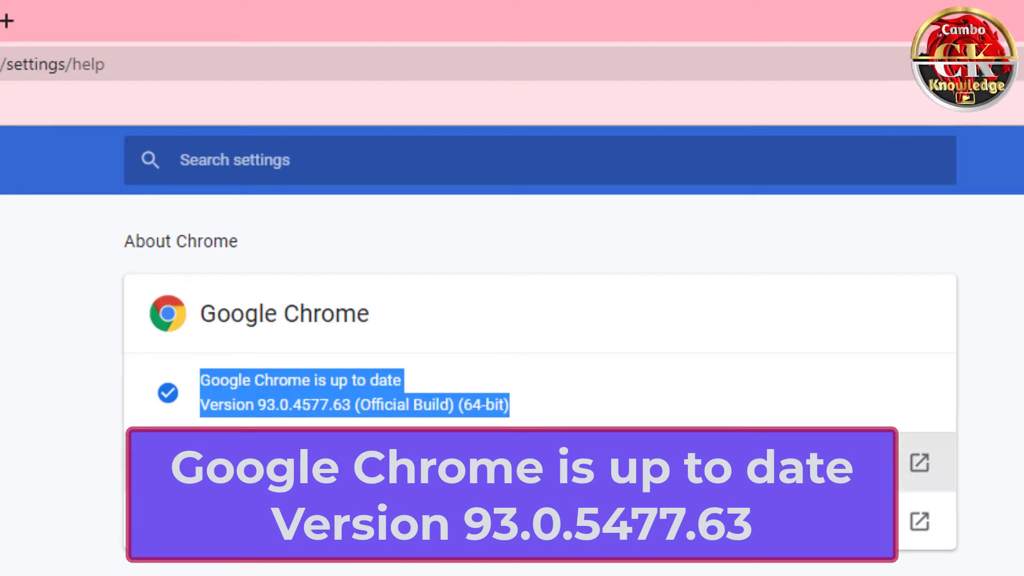
left_click(658, 377)
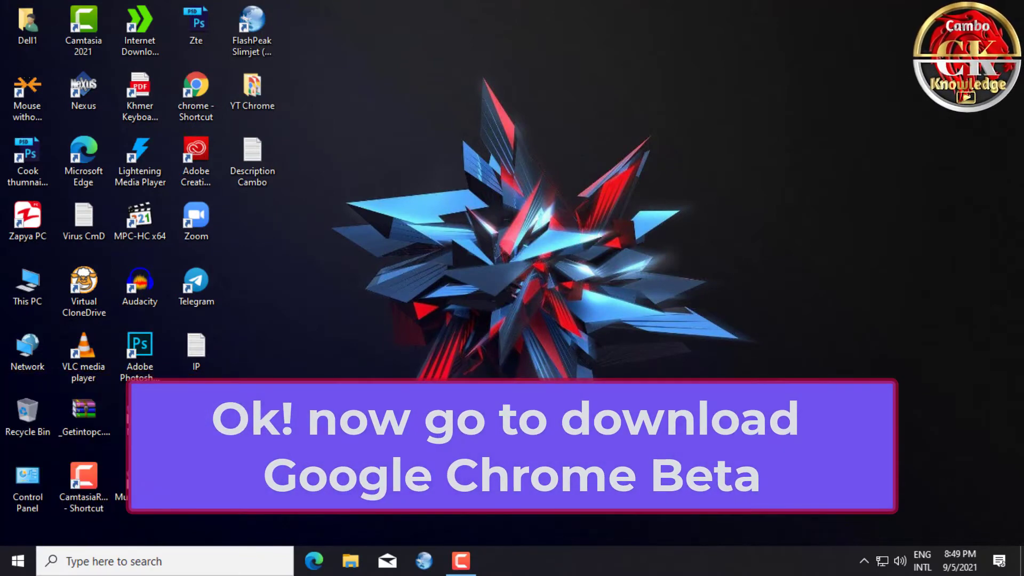
Step: Reopen Chrome with the Covid profile and search Google for 'google chrome'
right_click(204, 111)
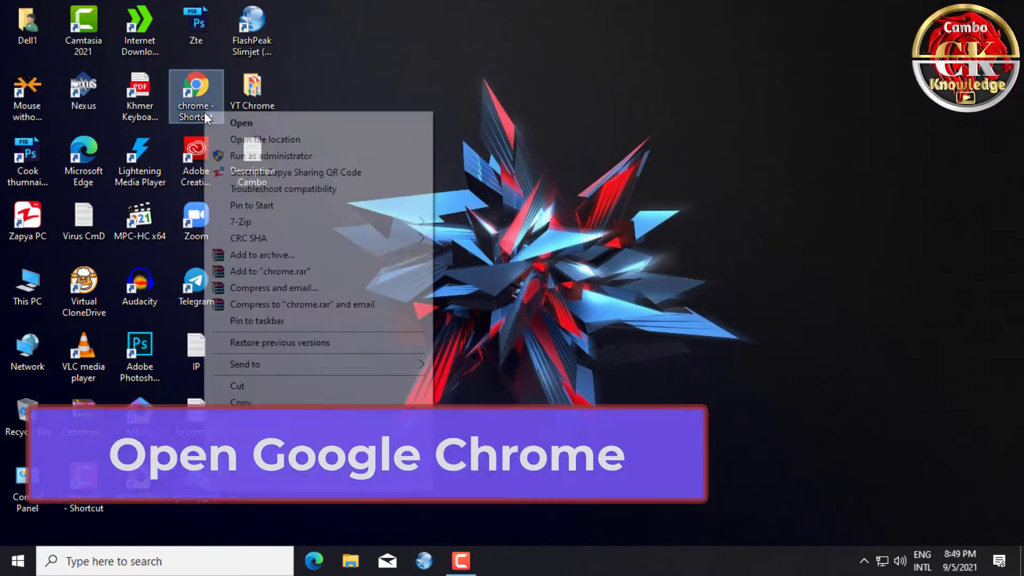
left_click(222, 124)
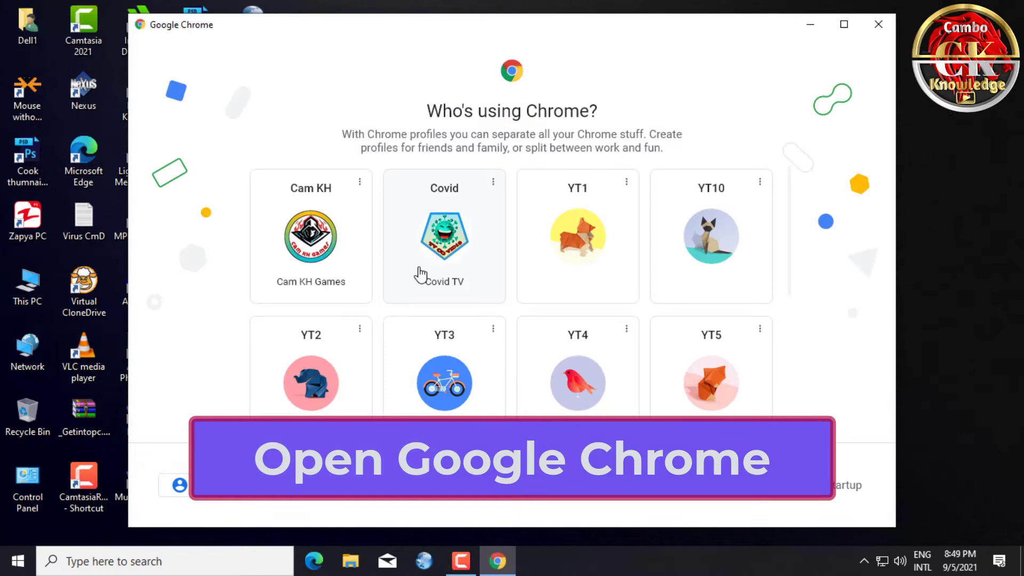
left_click(418, 274)
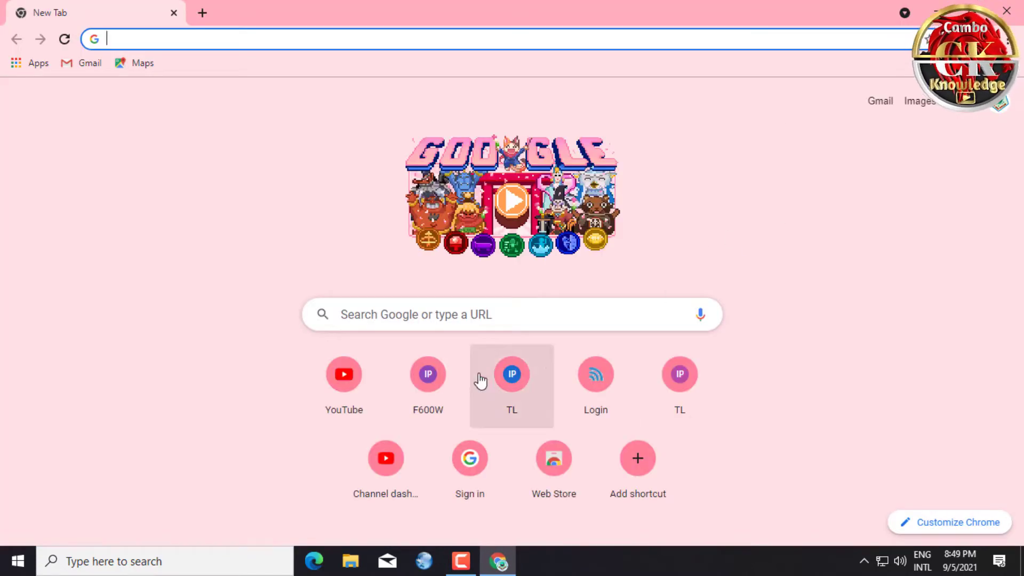
left_click(434, 320)
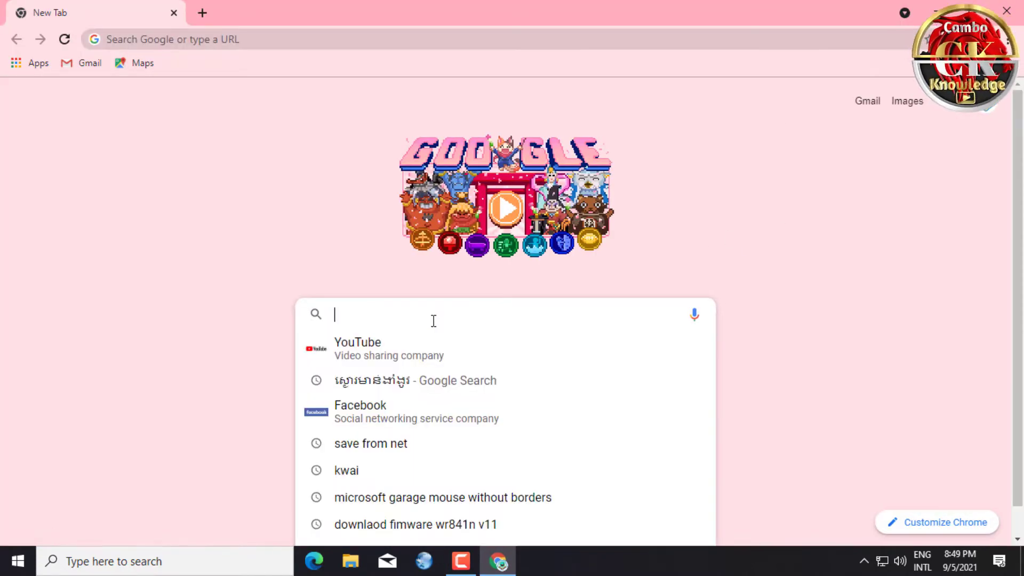
type("g")
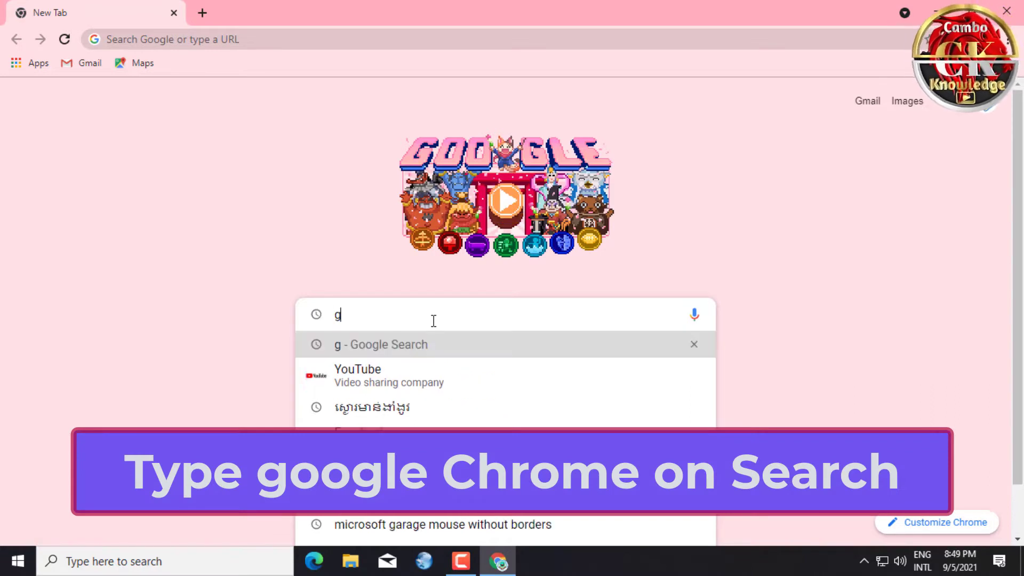
type("oogle chr")
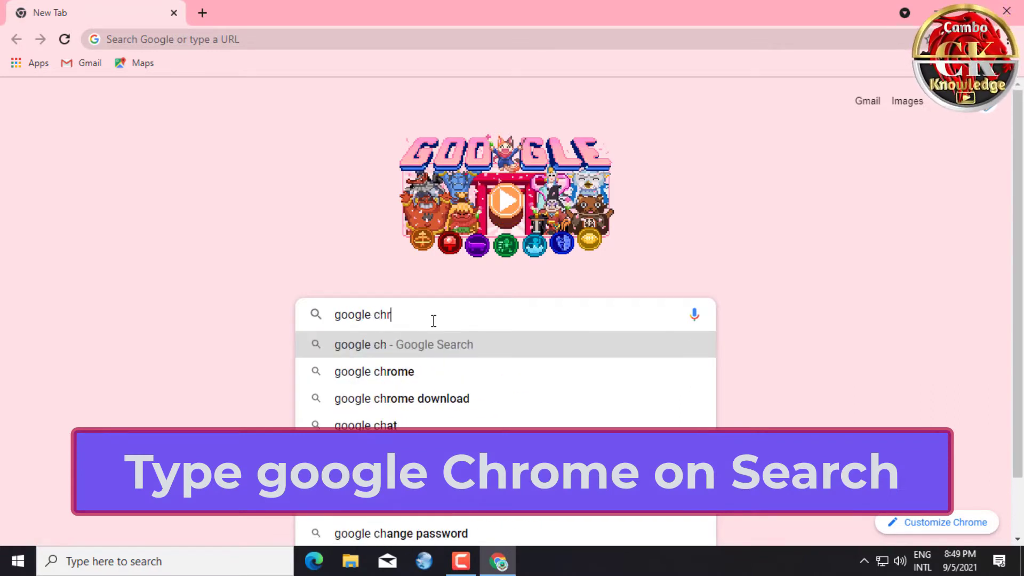
type("ome")
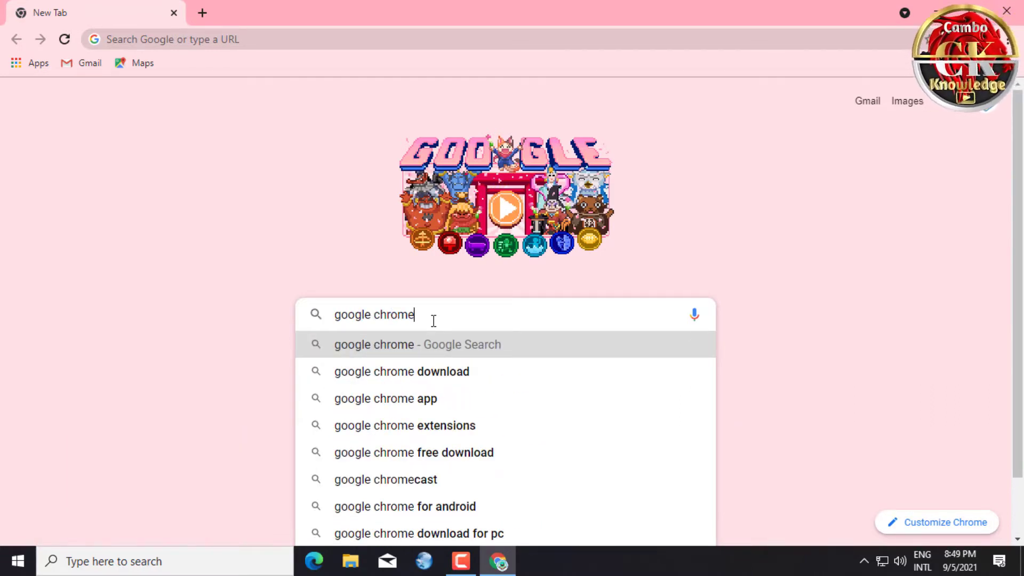
left_click_drag(430, 320, 288, 322)
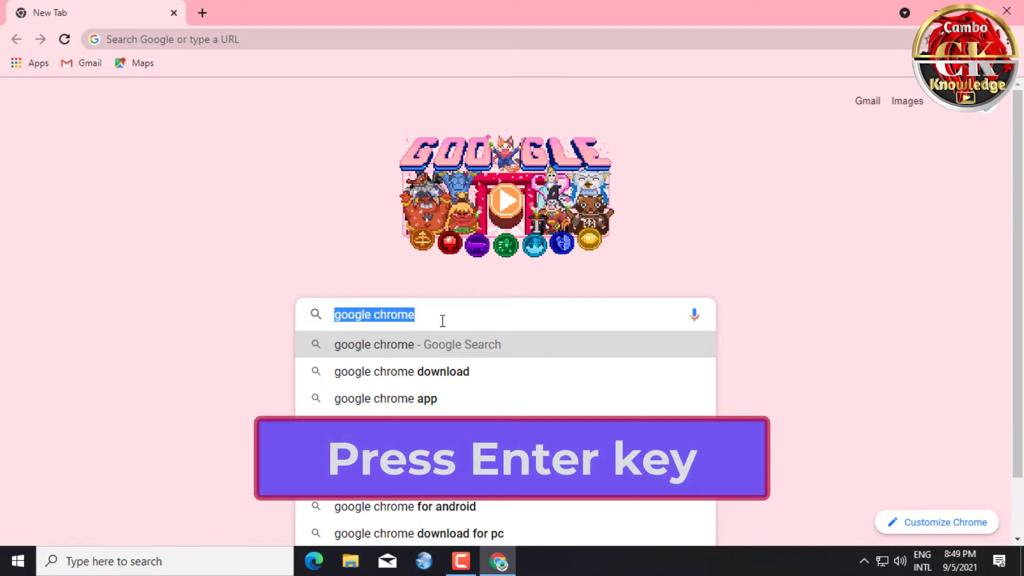
key("Return")
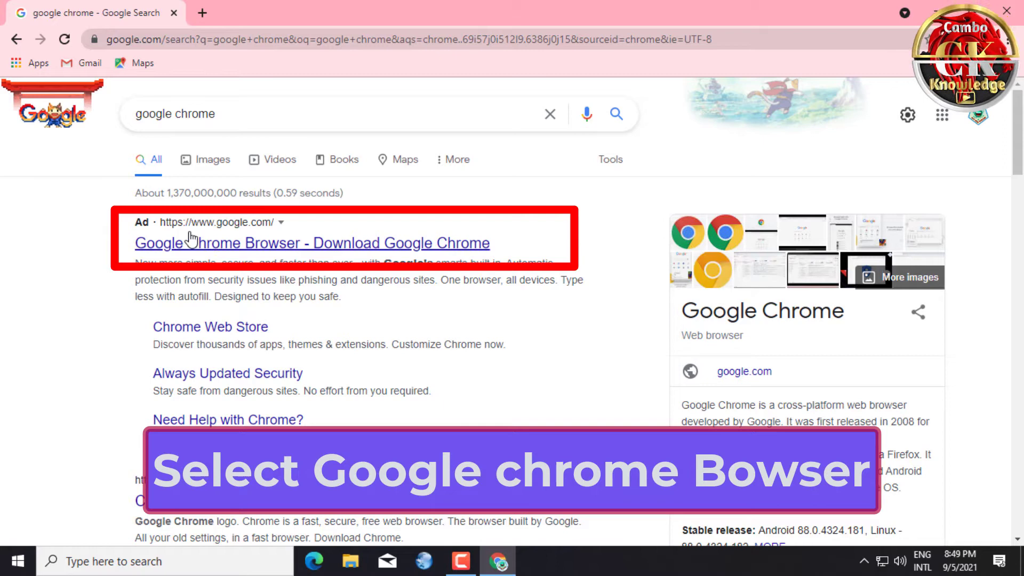
Step: Follow the Google Chrome download result to the editions section and open Chrome Beta
left_click(176, 245)
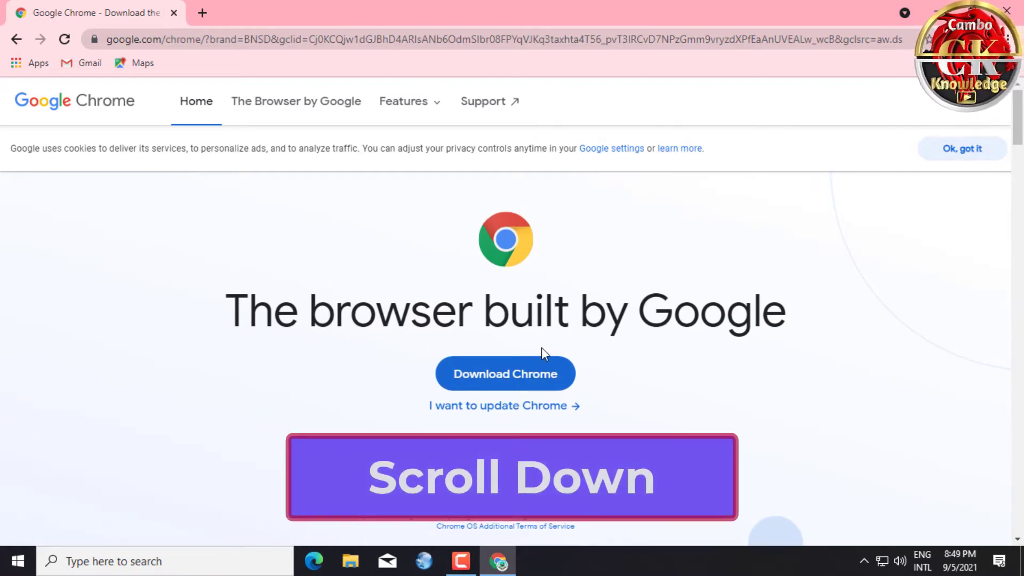
scroll(541, 350, "down", 3)
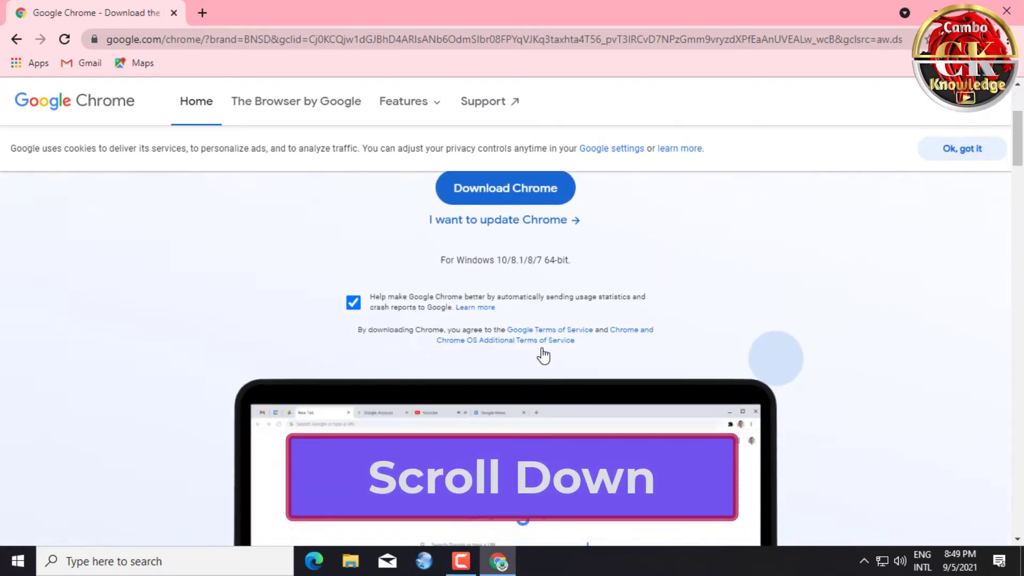
scroll(542, 349, "down", 2)
scroll(542, 349, "down", 3)
scroll(542, 349, "down", 4)
scroll(542, 352, "down", 2)
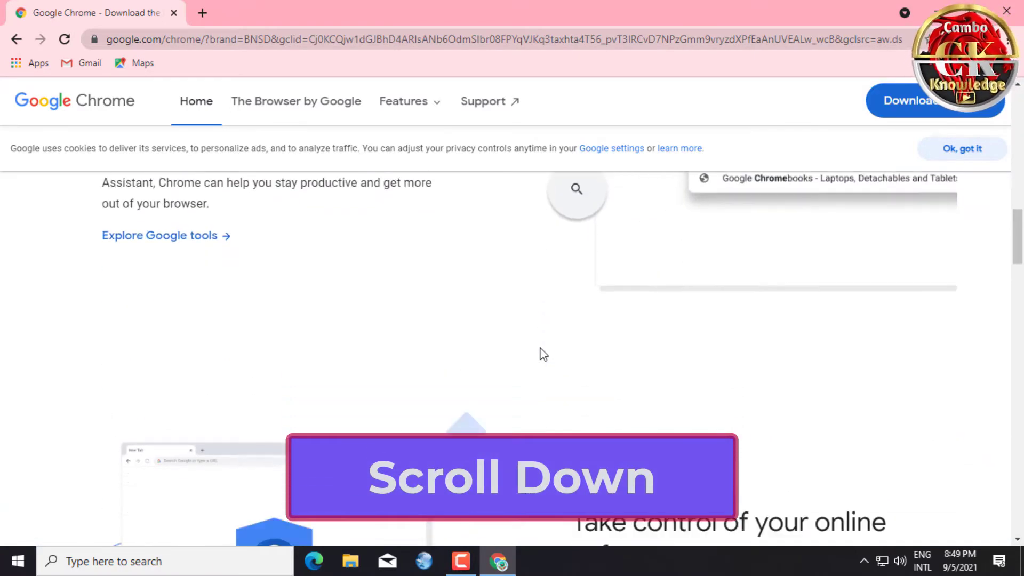
scroll(542, 352, "down", 5)
scroll(542, 352, "down", 5)
scroll(540, 352, "down", 5)
scroll(539, 348, "down", 2)
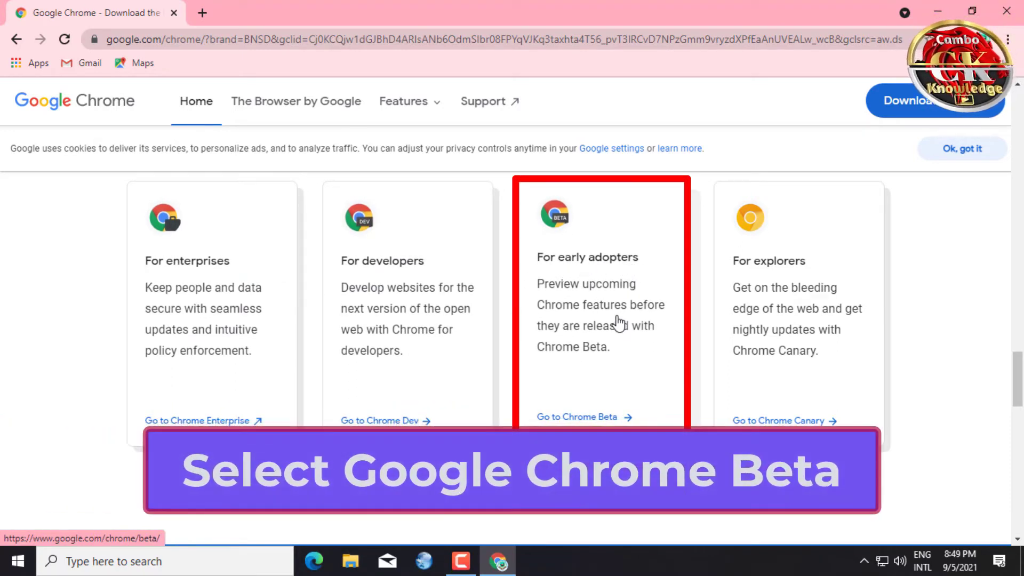
left_click(592, 408)
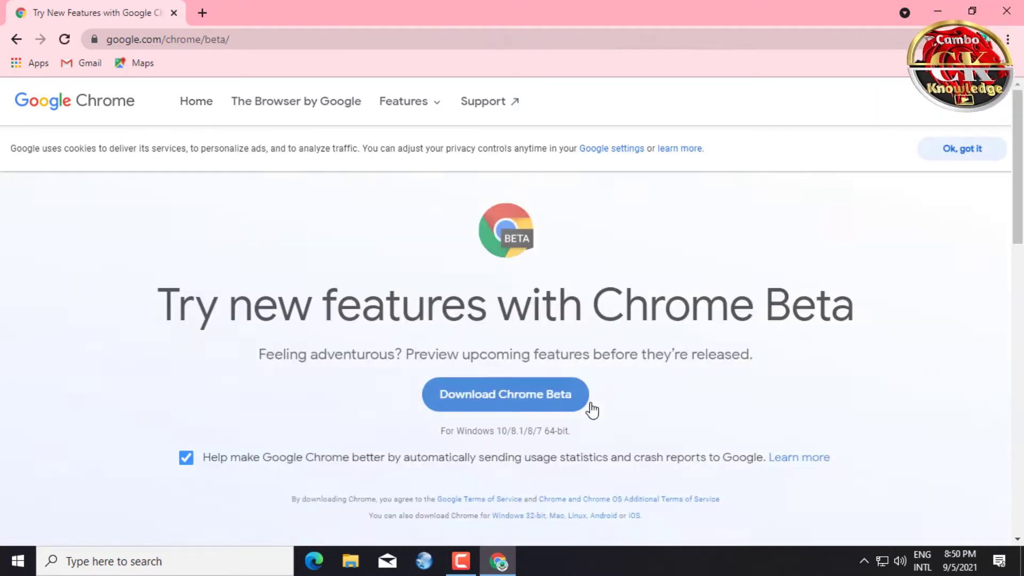
Step: Download the ChromeSetup_3.exe Chrome Beta installer through IDM and close Chrome
left_click_drag(441, 431, 527, 431)
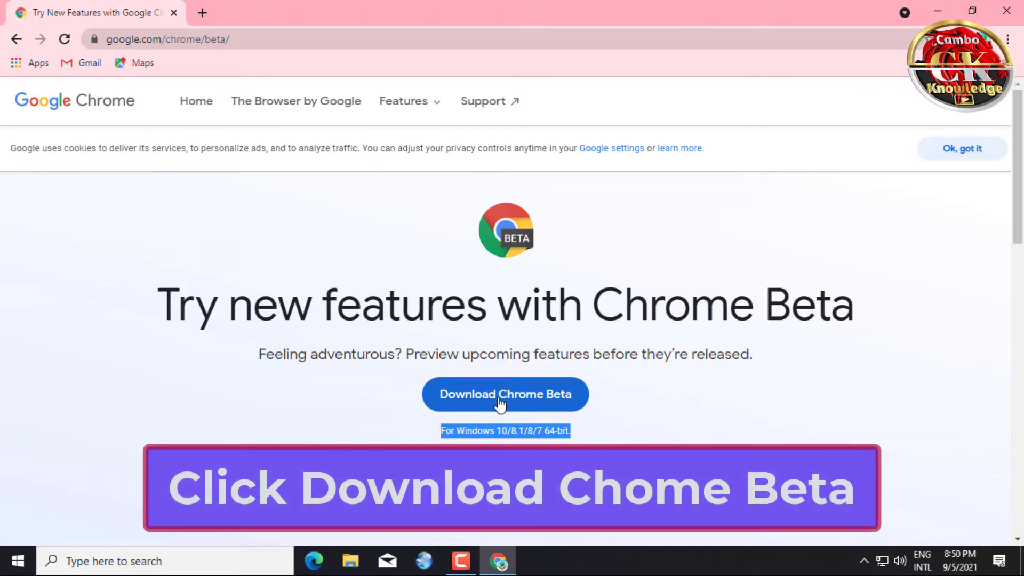
left_click(500, 395)
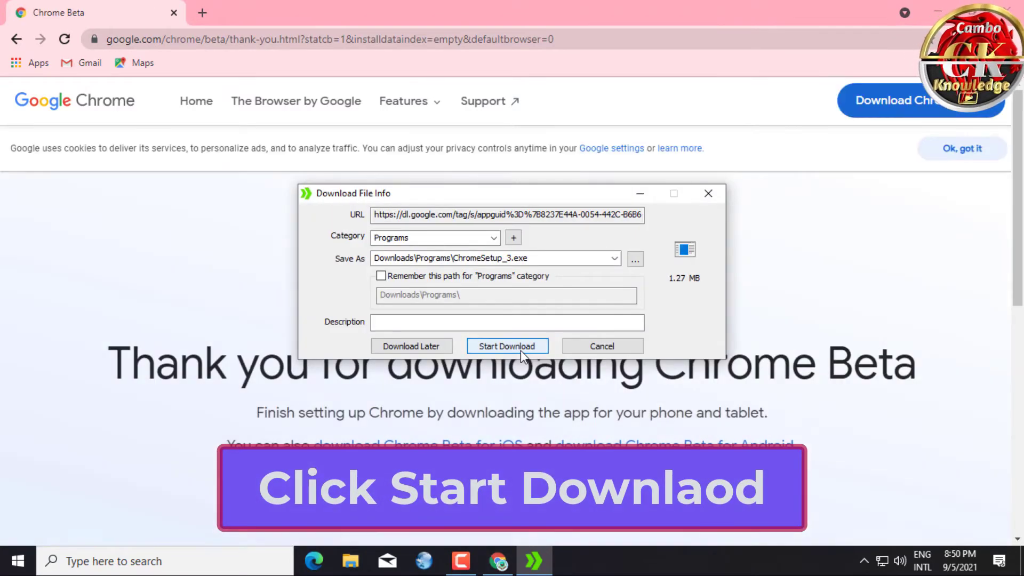
left_click(521, 351)
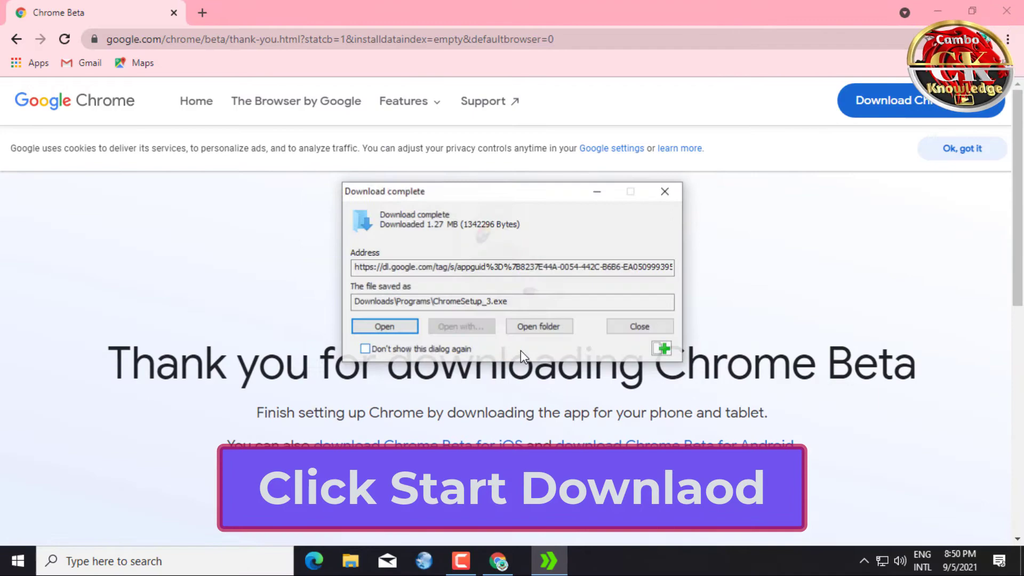
left_click(1014, 7)
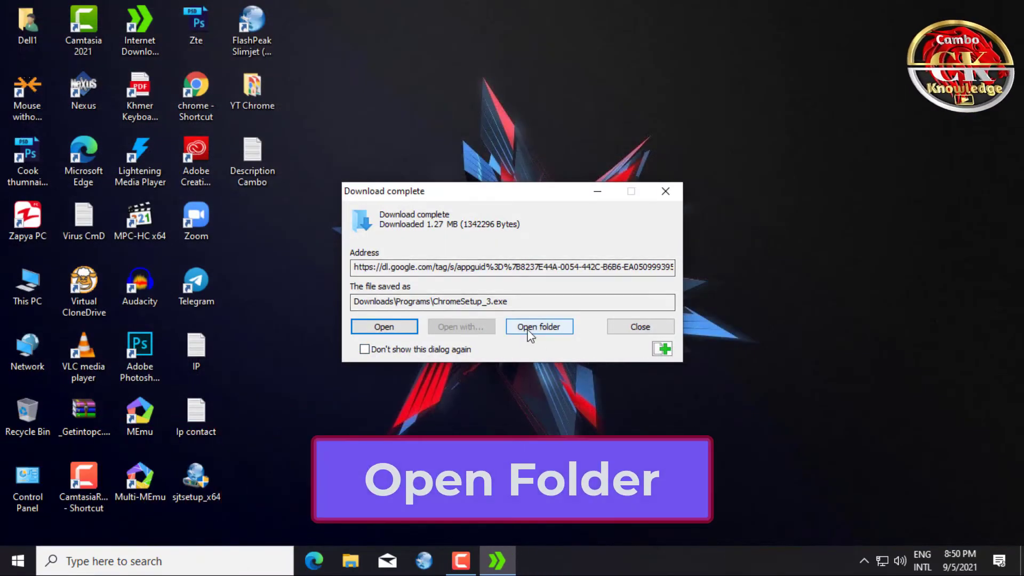
Step: Run ChromeSetup_3 as administrator from the Downloads Programs folder
left_click(531, 330)
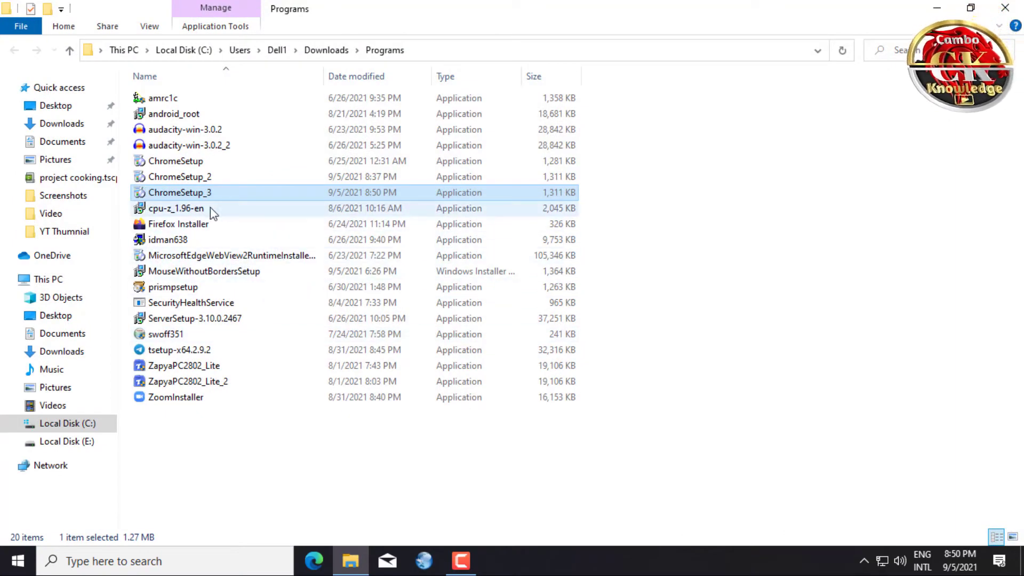
right_click(192, 195)
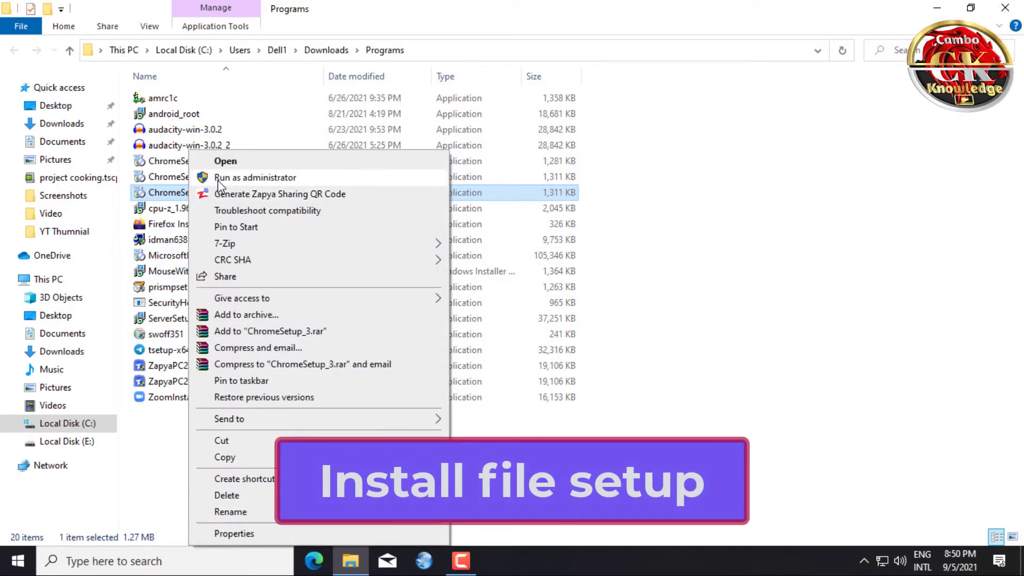
left_click(219, 180)
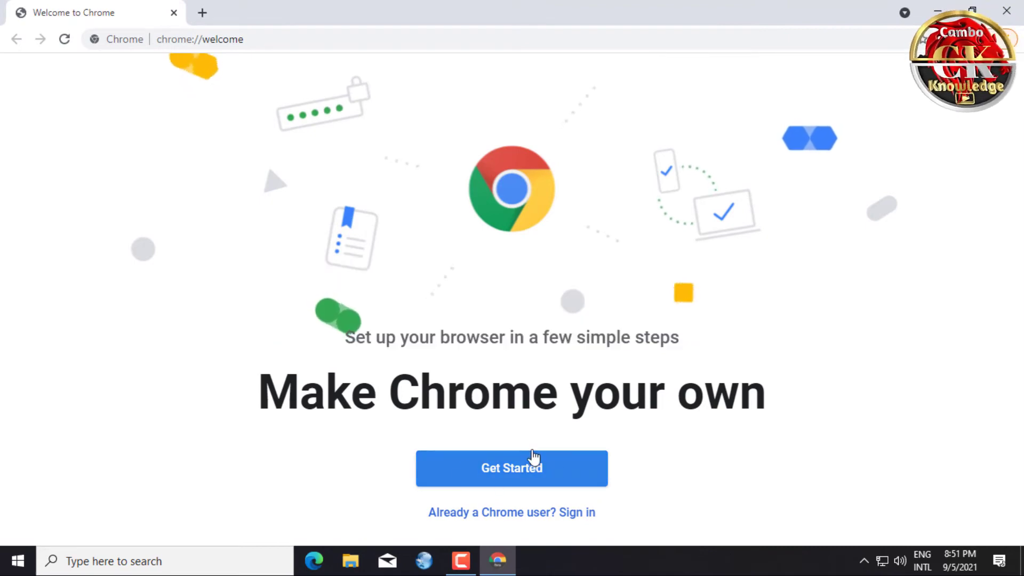
Step: Complete the Chrome Beta welcome setup, skipping bookmarks, background and default-browser choices
left_click(539, 472)
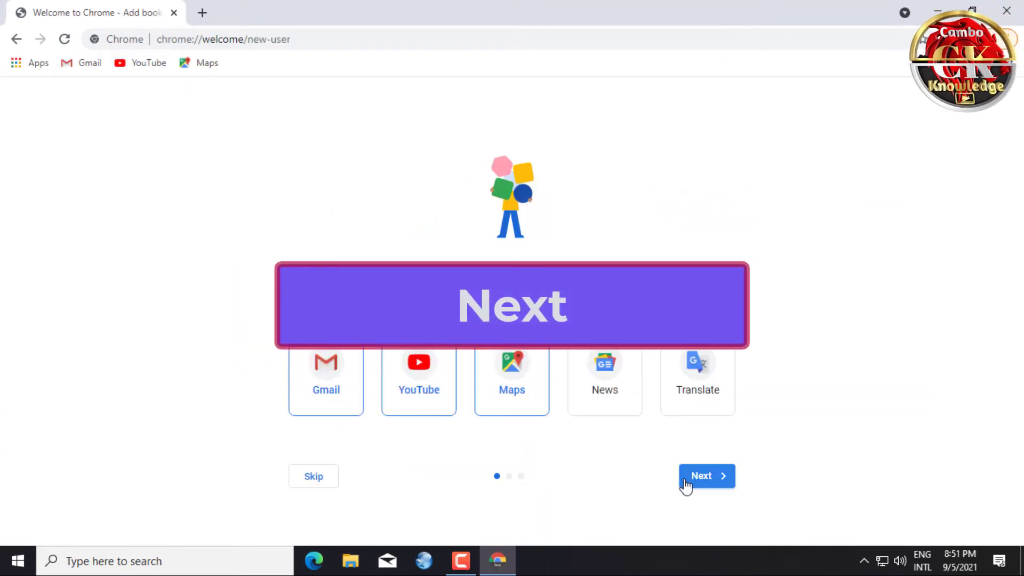
left_click(693, 477)
scroll(741, 479, "down", 2)
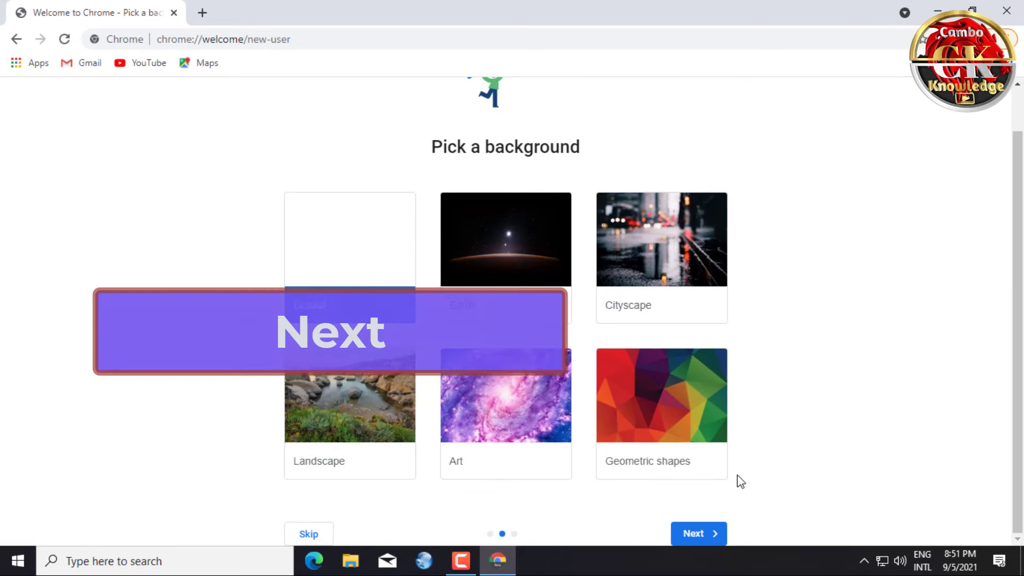
left_click(701, 533)
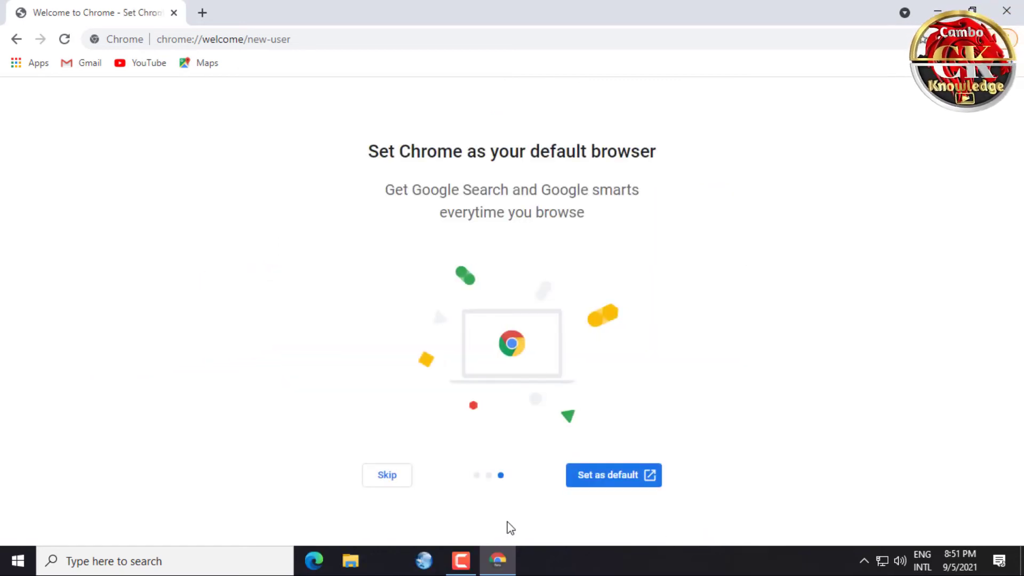
left_click(385, 482)
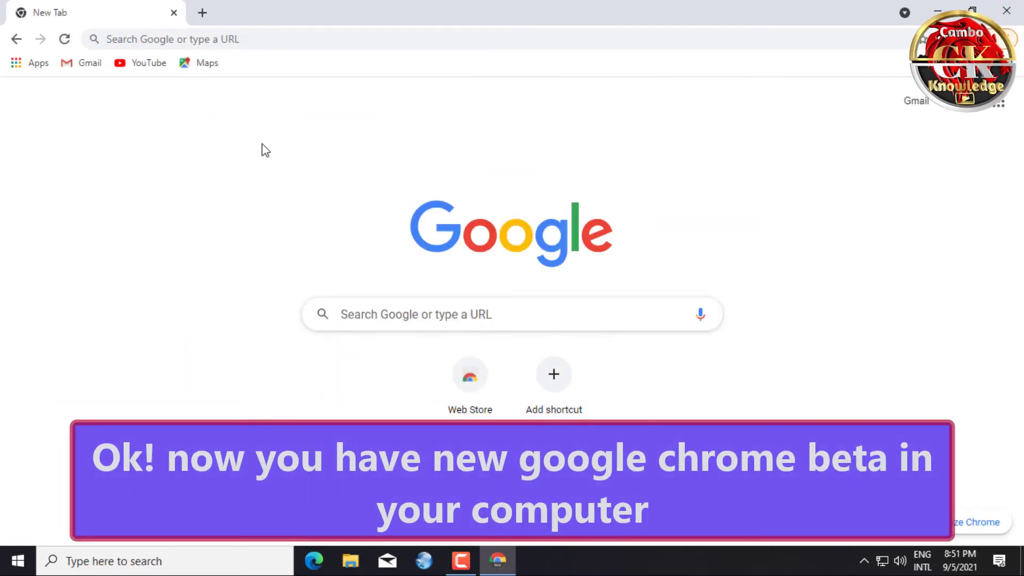
Step: Confirm Chrome Beta version 94.0.4606.31 is up to date, then close the browser
left_click(1009, 39)
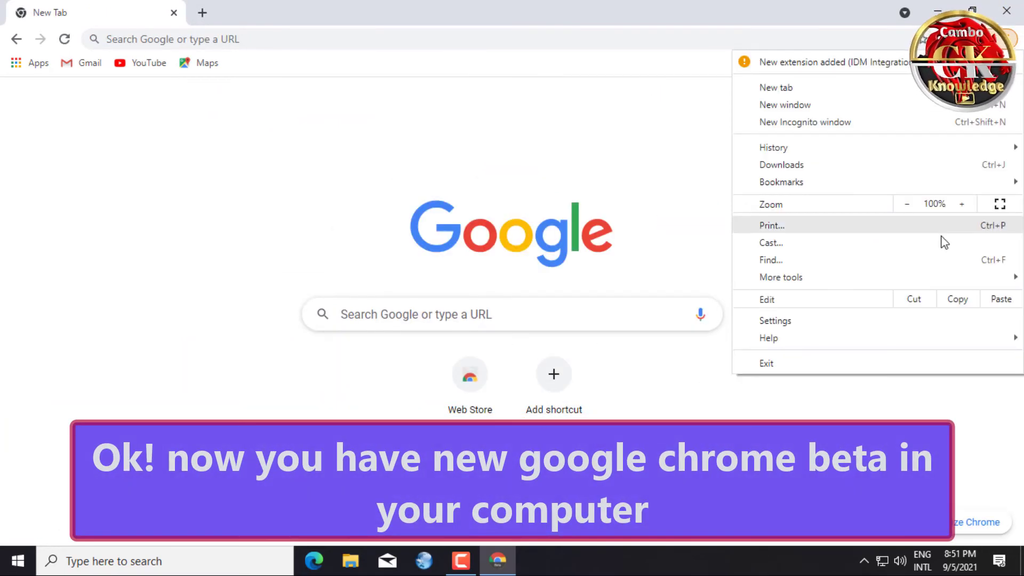
mouse_move(880, 338)
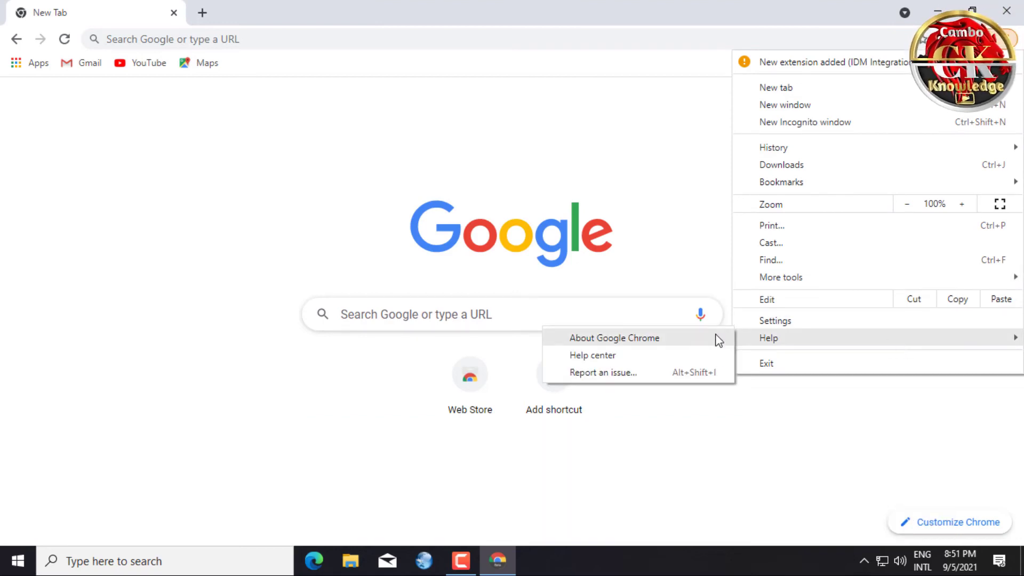
left_click(715, 338)
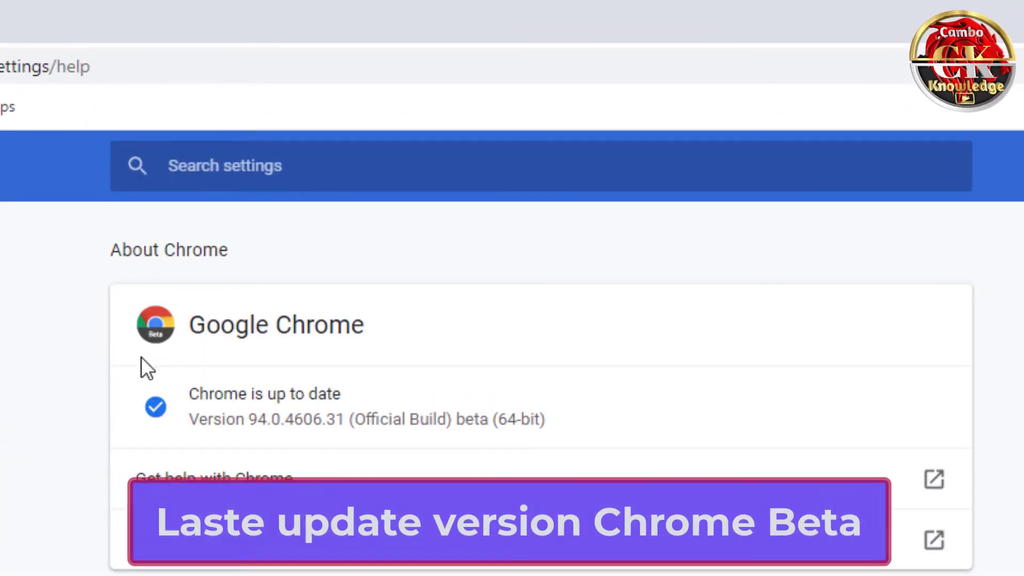
left_click_drag(184, 391, 640, 441)
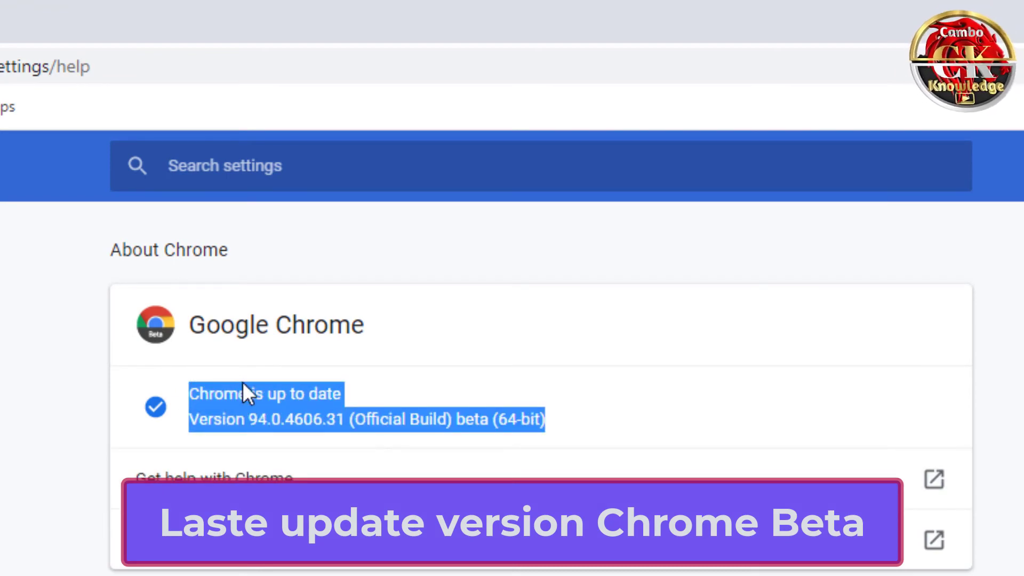
left_click(640, 398)
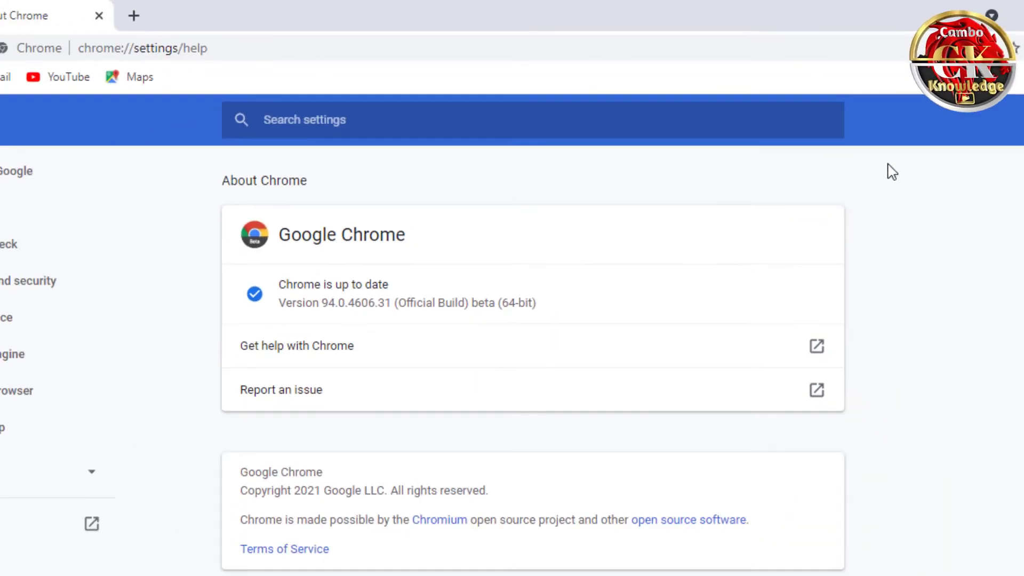
key("alt+F4")
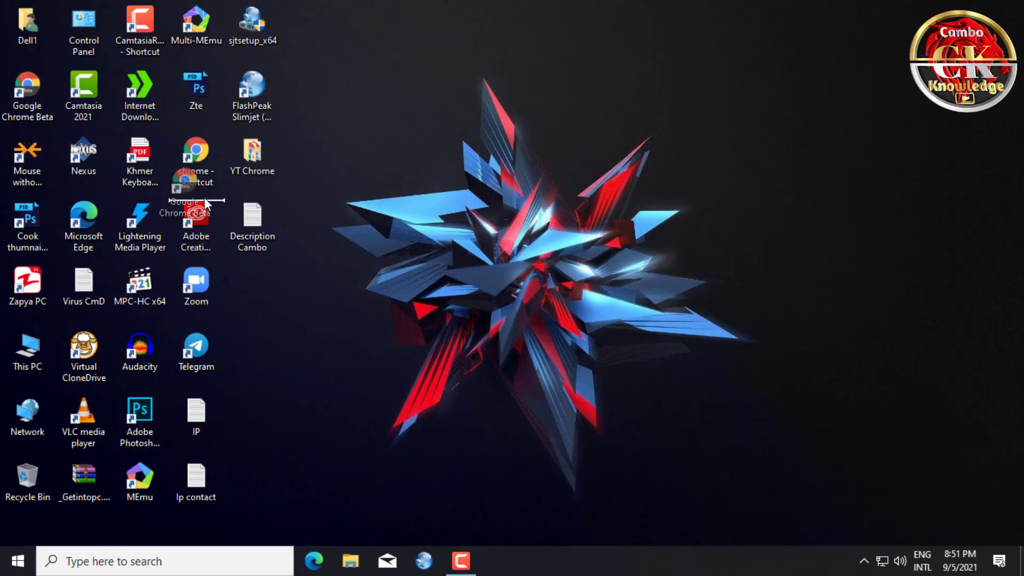
Step: Drag the Google Chrome Beta shortcut beside the Zoom icon and deselect it
left_click_drag(264, 273, 263, 292)
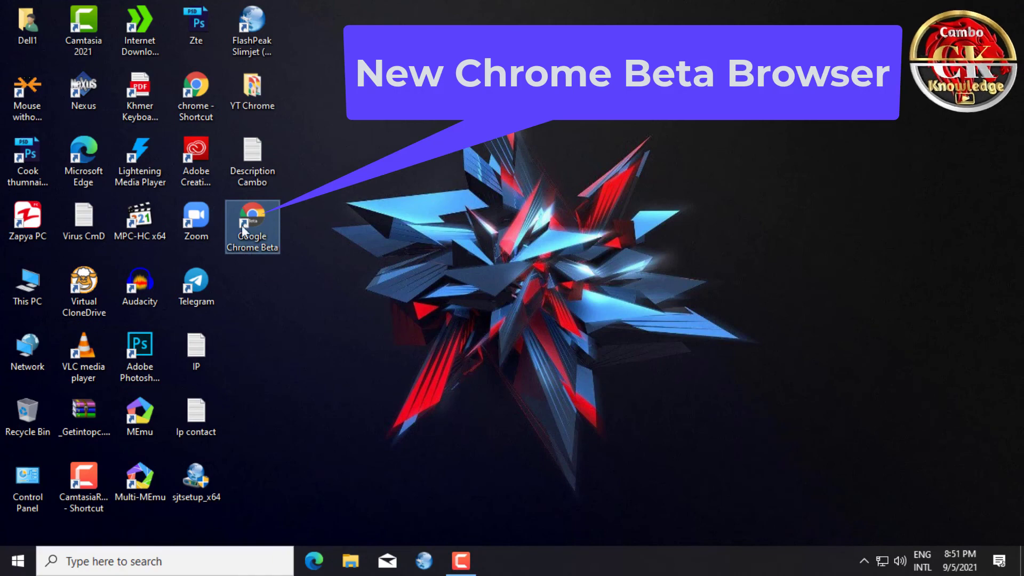
left_click(325, 242)
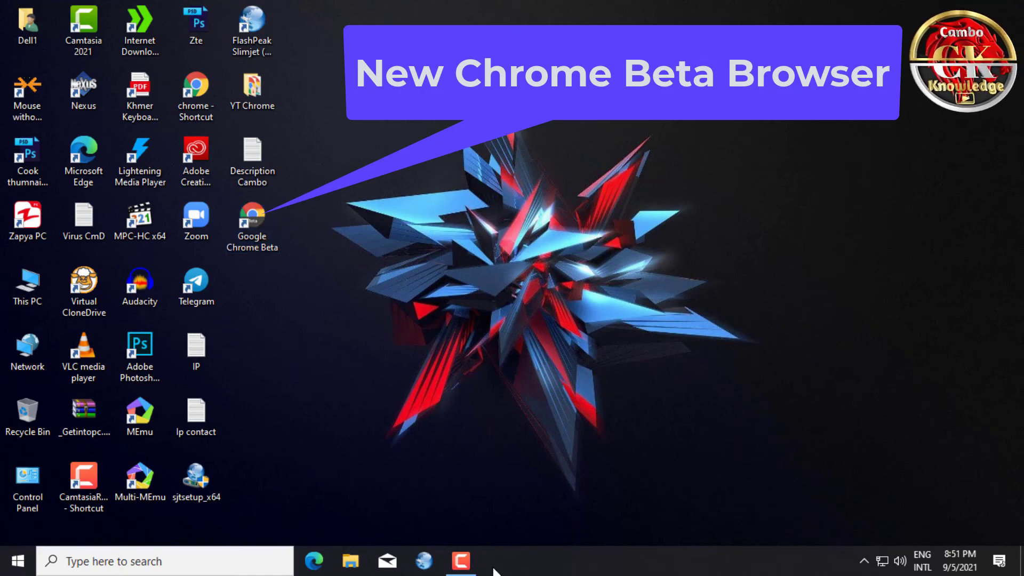